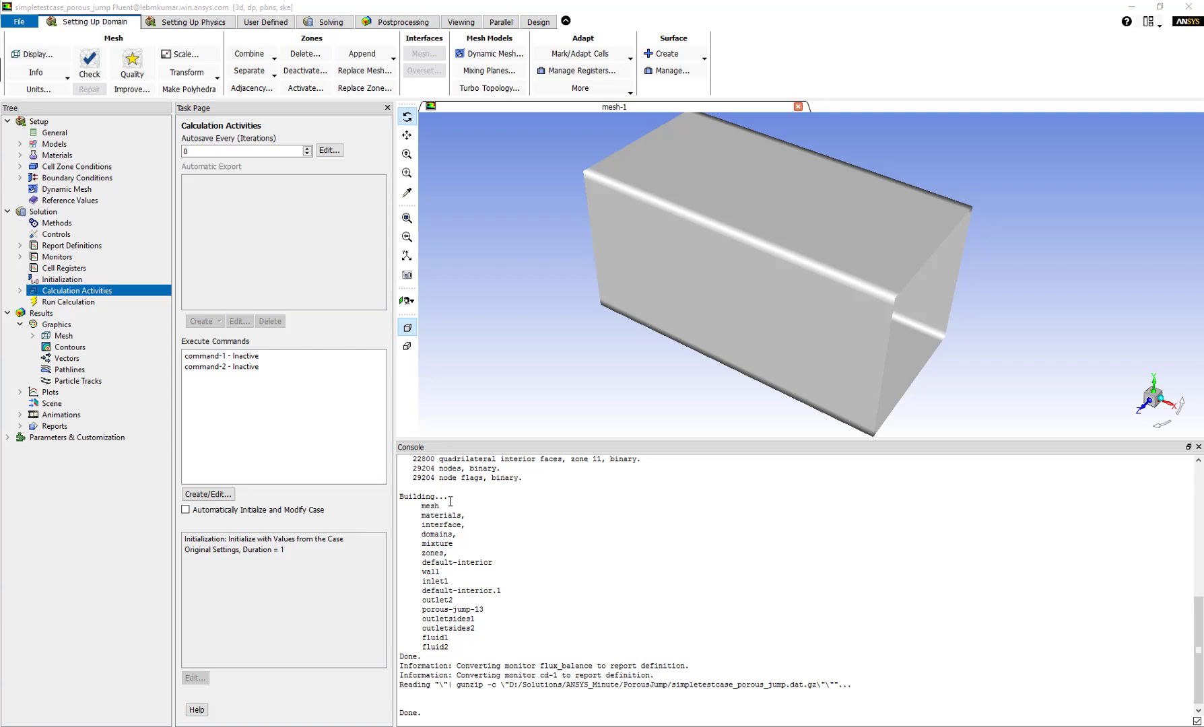
Look through the File > Write options without choosing any, then show the Solving ribbon
left_click(23, 22)
mouse_move(38, 49)
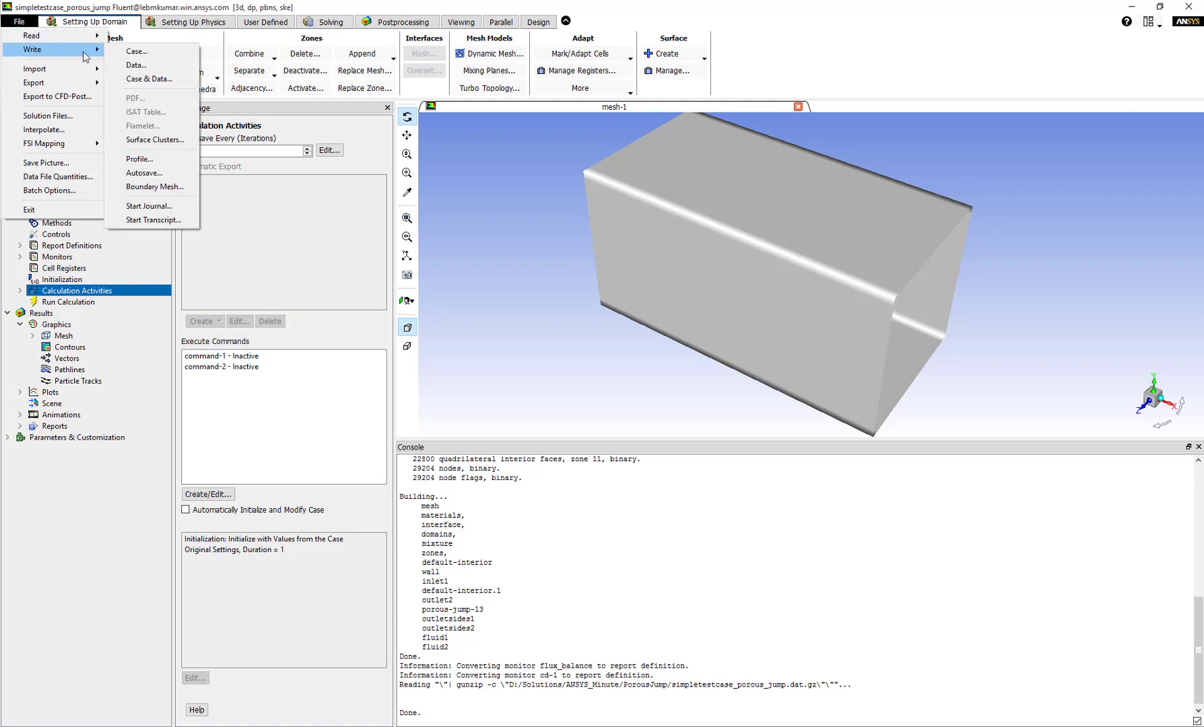
left_click(405, 131)
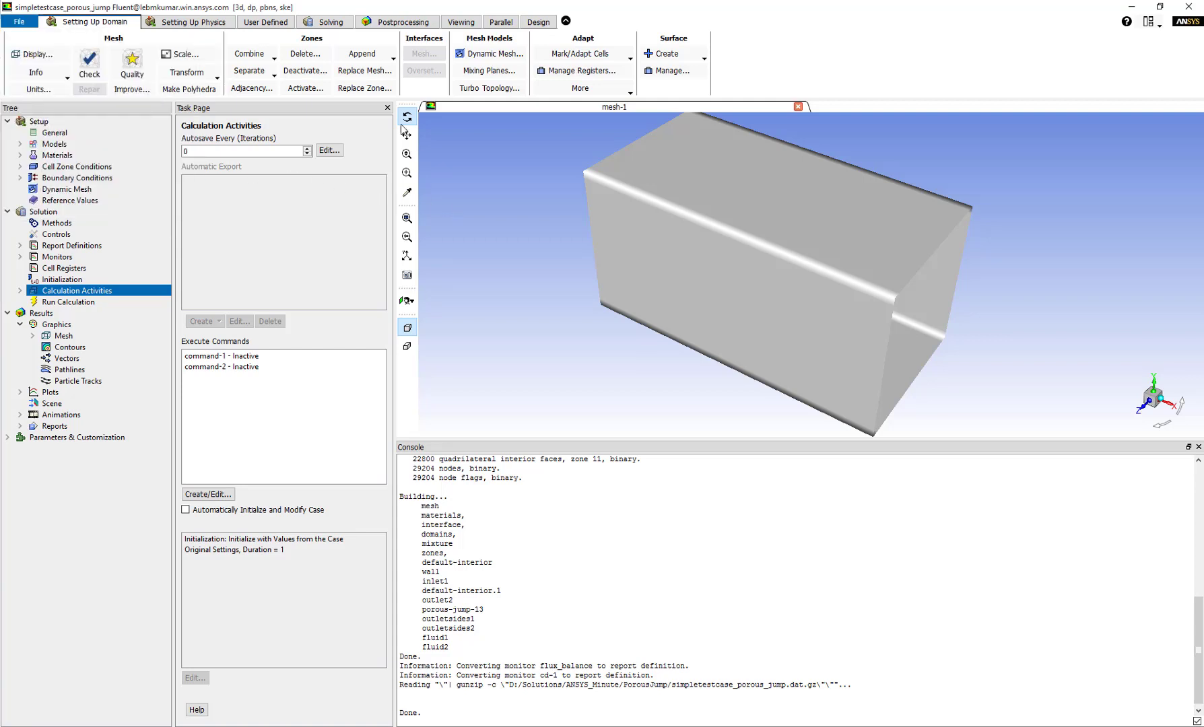
left_click(329, 22)
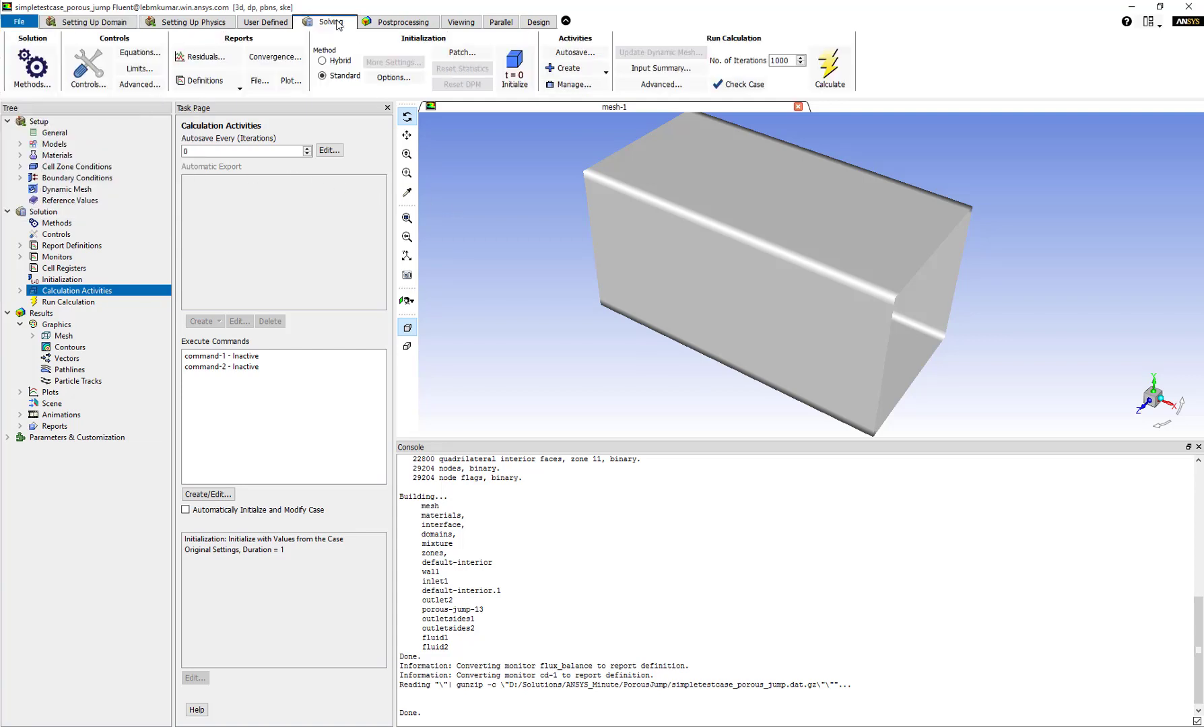
In Autosave, enter a data save interval of 10 and save case files each time
left_click(581, 55)
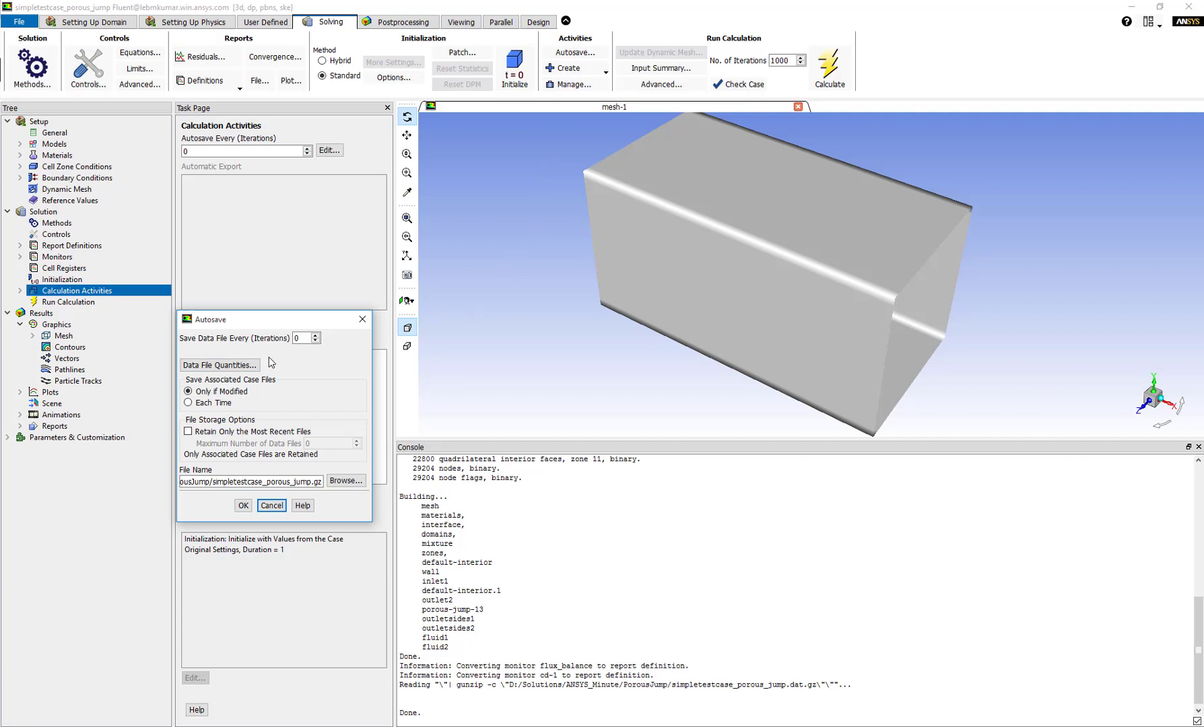
left_click_drag(305, 340, 271, 338)
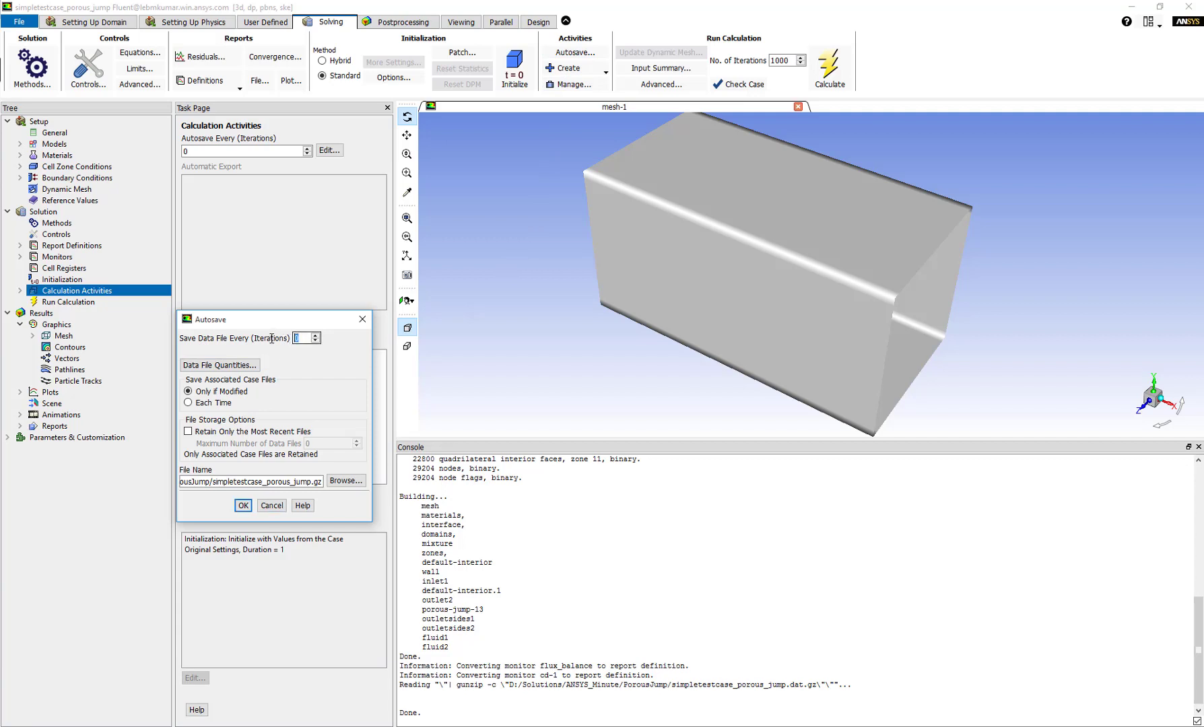
type("10")
left_click(201, 404)
Retain only the 5 most recent files and change the save interval to 1 iteration
left_click(188, 431)
key("Tab")
type("5")
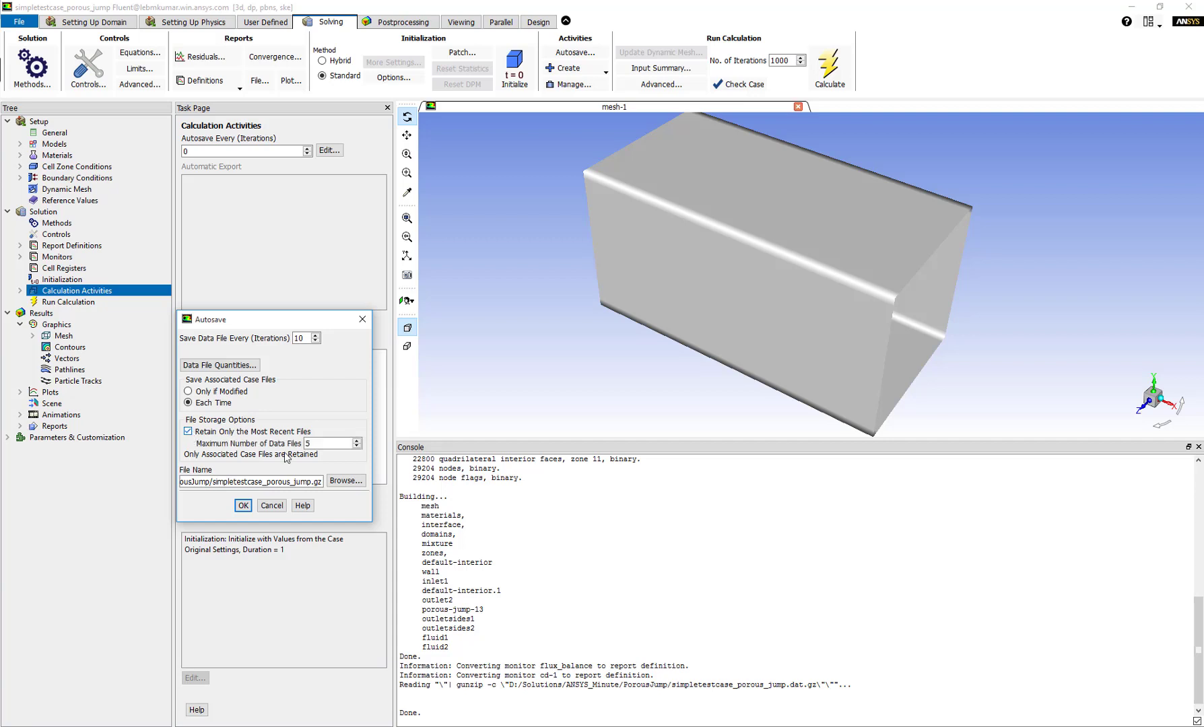
double_click(320, 442)
double_click(299, 338)
type("1")
left_click(320, 443)
Confirm the autosave settings and run the calculation for 10 iterations
left_click(243, 508)
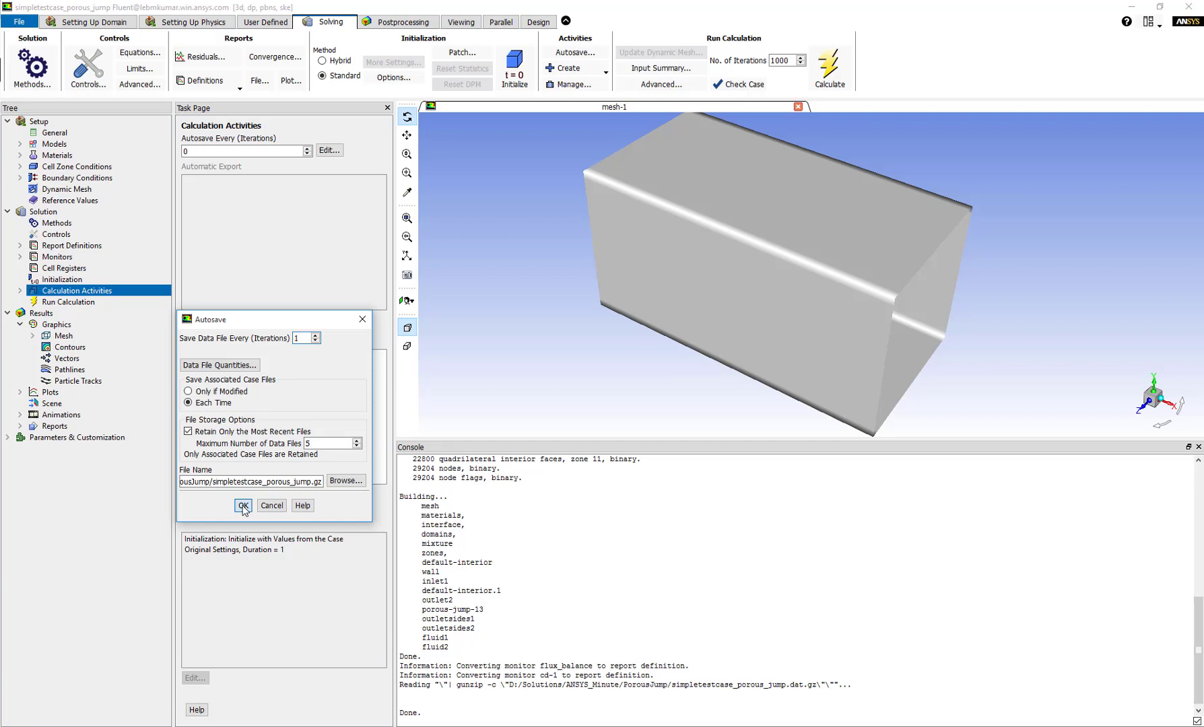
left_click(71, 304)
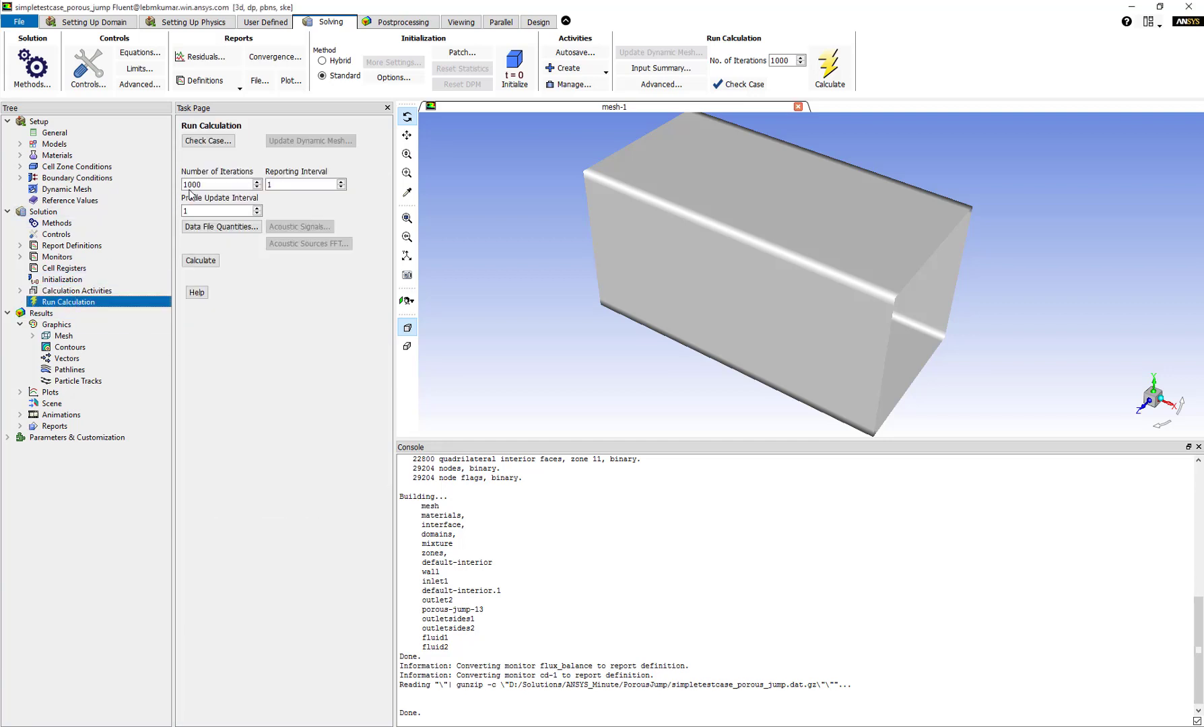
left_click(210, 184)
key("BackSpace")
key("BackSpace")
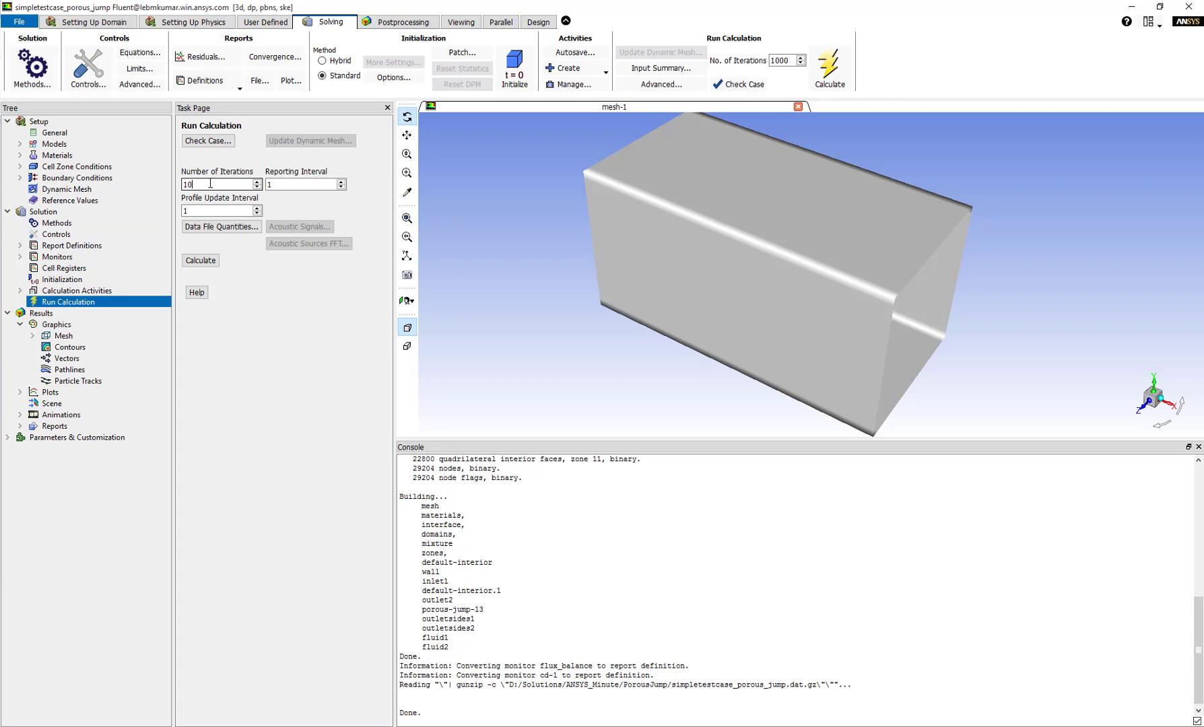
left_click(217, 261)
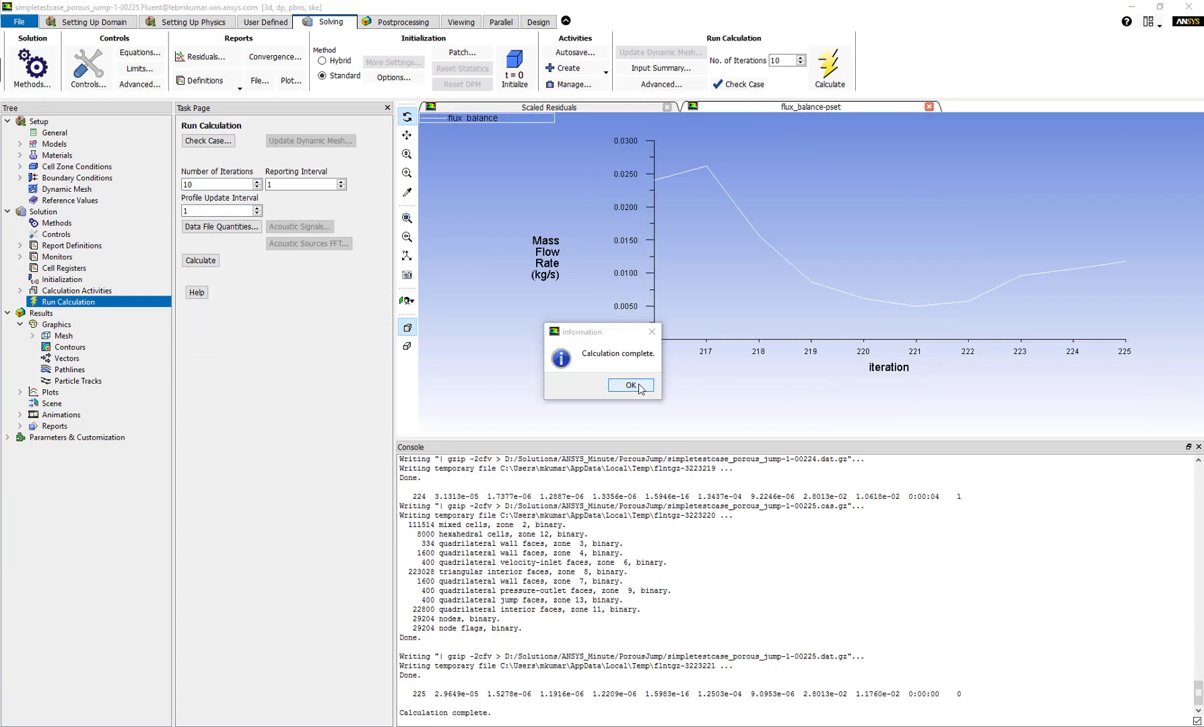
Dismiss the Calculation complete notice and view the PorousJump folder's autosaved iteration 221–225 files
left_click(631, 386)
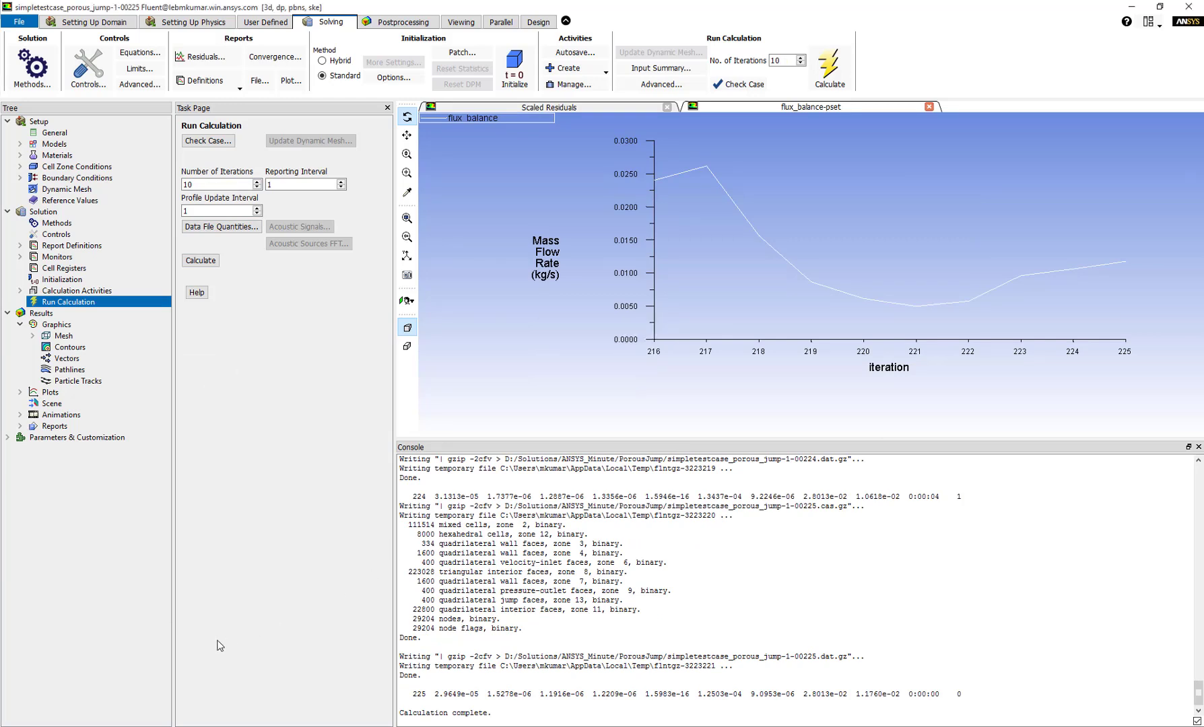
key("alt+Tab")
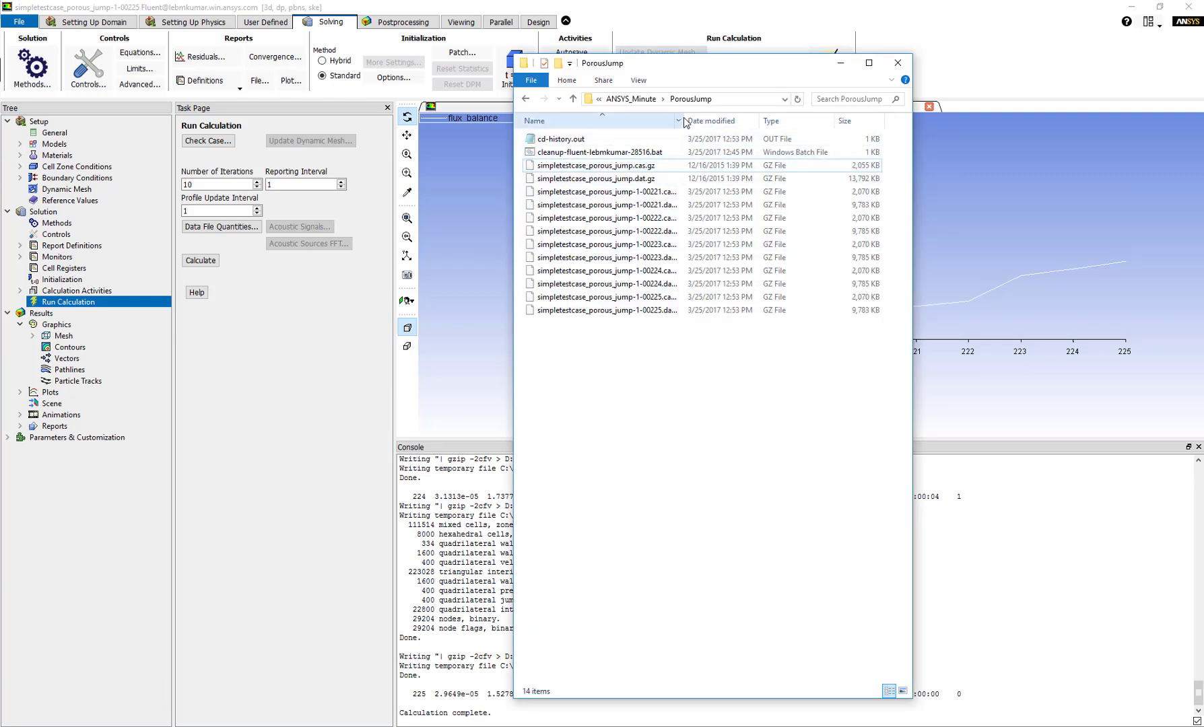
left_click_drag(682, 121, 805, 122)
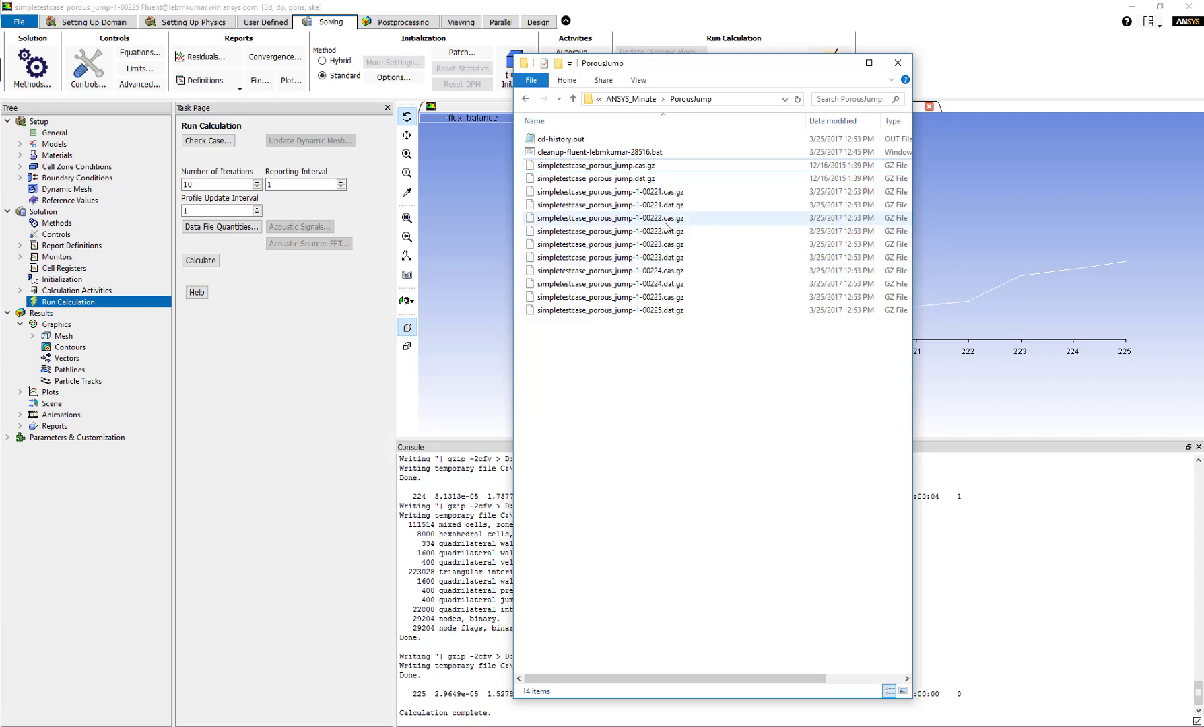